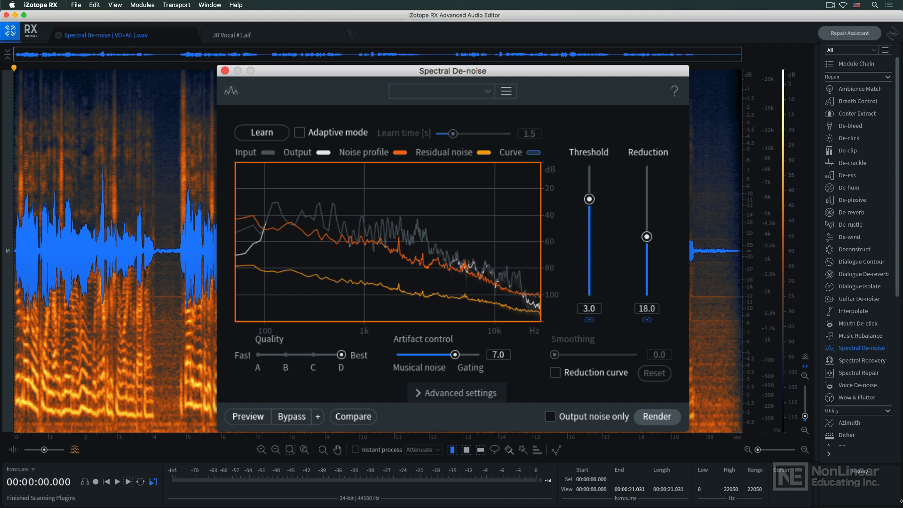
Open the Spectral De-noise module after viewing Voice De-noise, and play the unprocessed VO+AC recording.
left_click(857, 385)
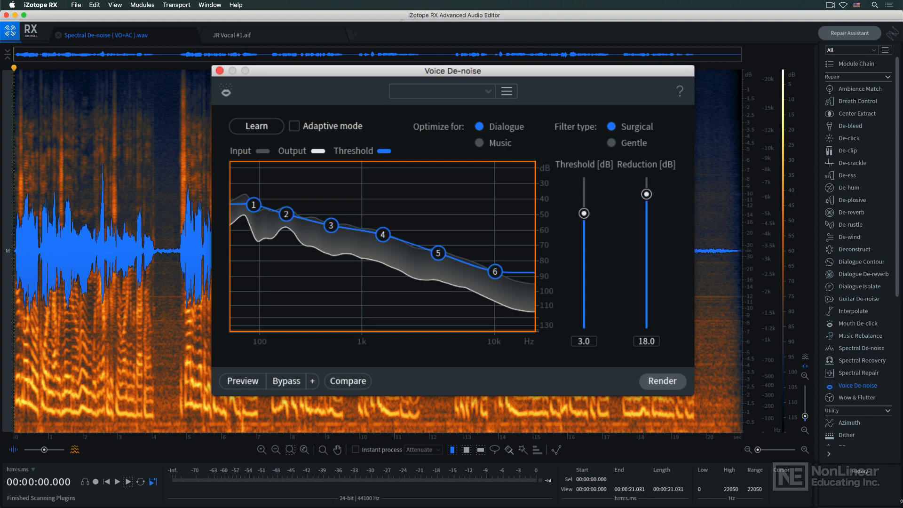
left_click(860, 348)
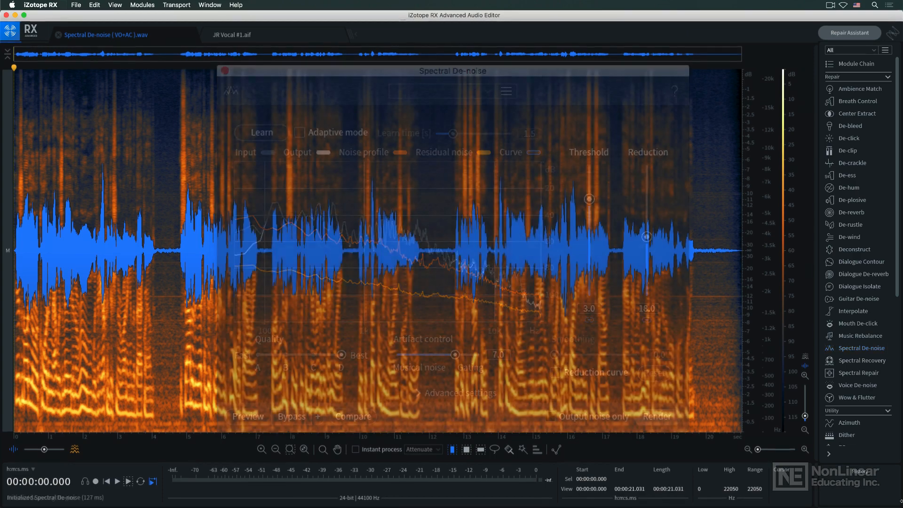
key("space")
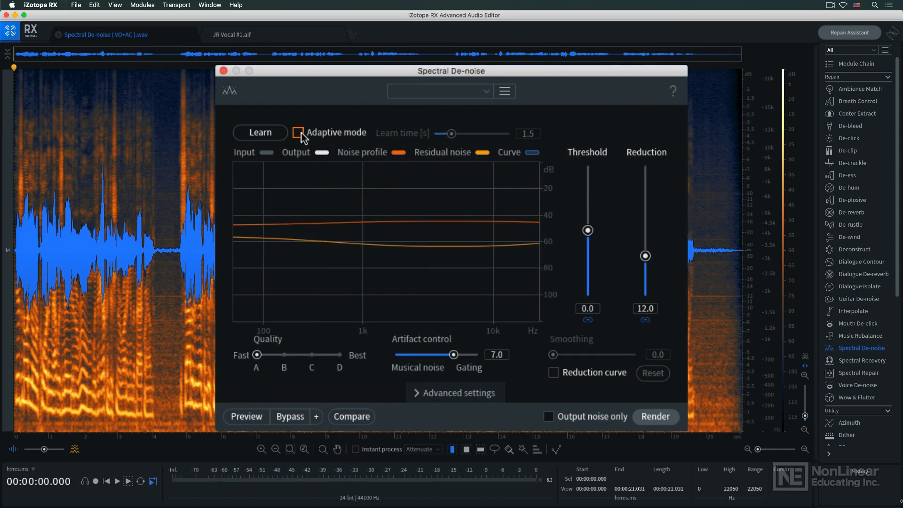
With adaptive mode off, select the noise-only gap from about 4.13 to 4.76 s and learn its noise profile.
left_click(299, 133)
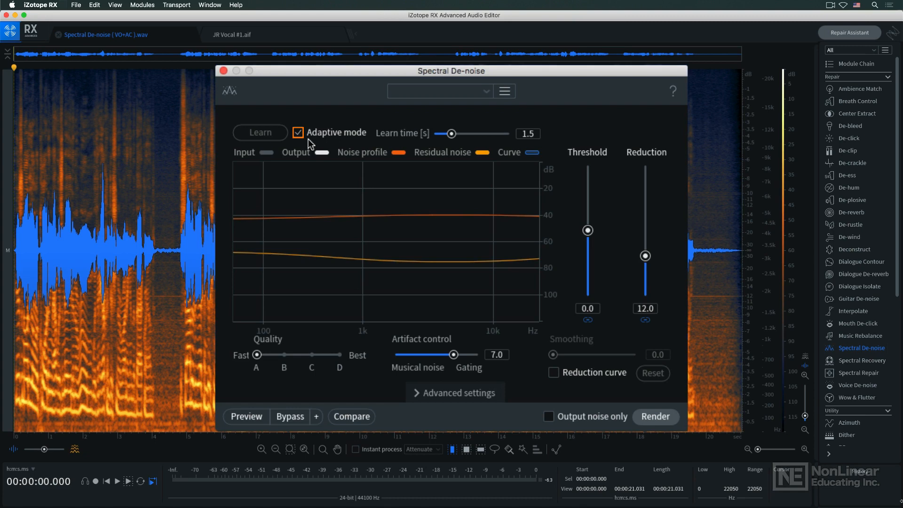
left_click(298, 132)
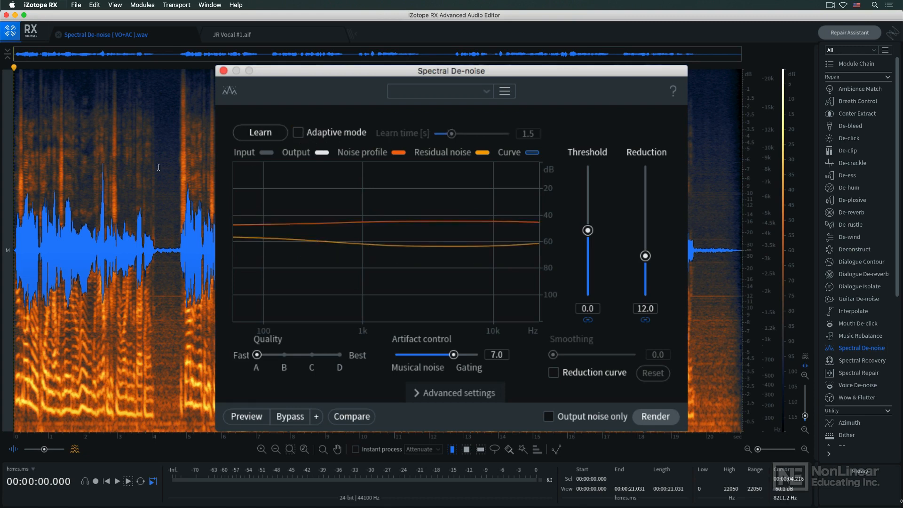
left_click_drag(157, 166, 178, 165)
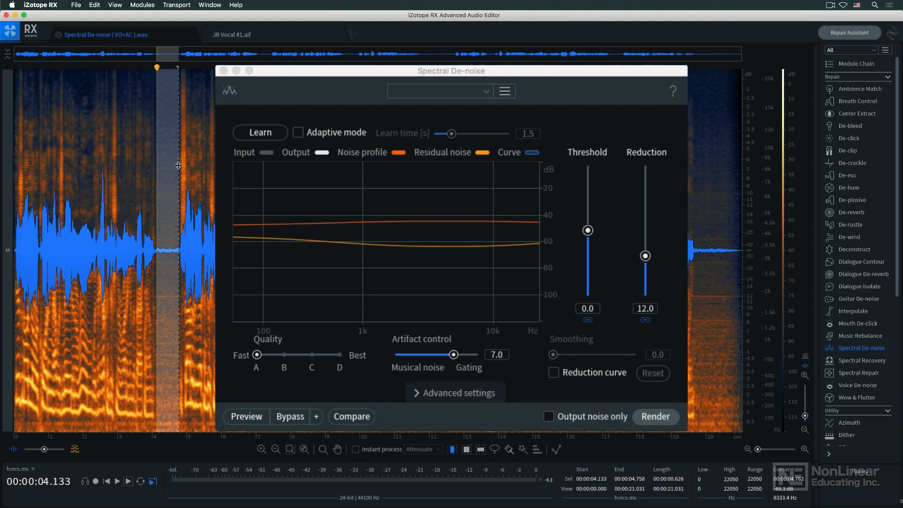
left_click(280, 136)
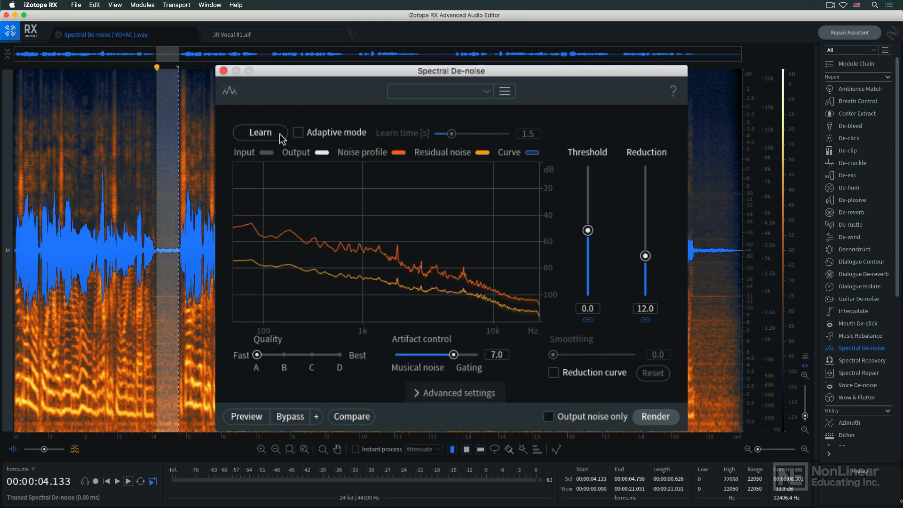
Play the original recording from the start and preview it with the learned Spectral De-noise profile for comparison.
key("Home")
key("space")
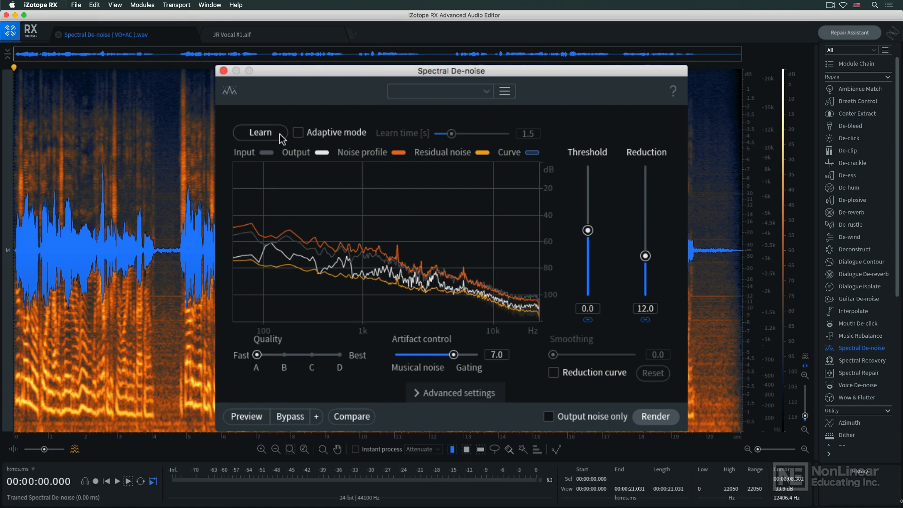
key("space")
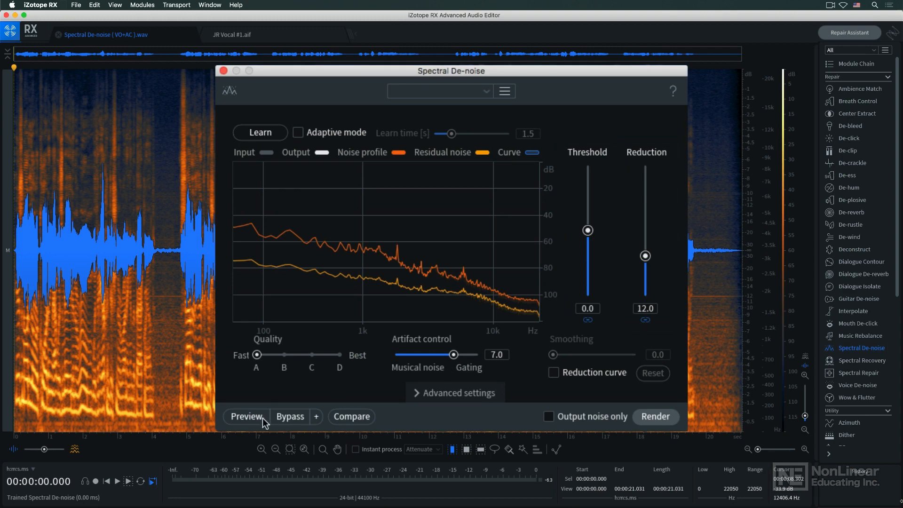
left_click(249, 418)
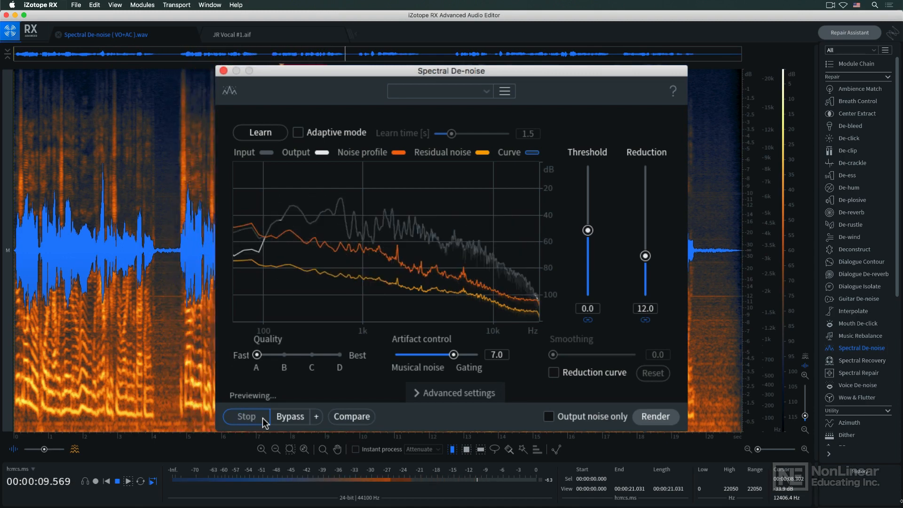
left_click(264, 421)
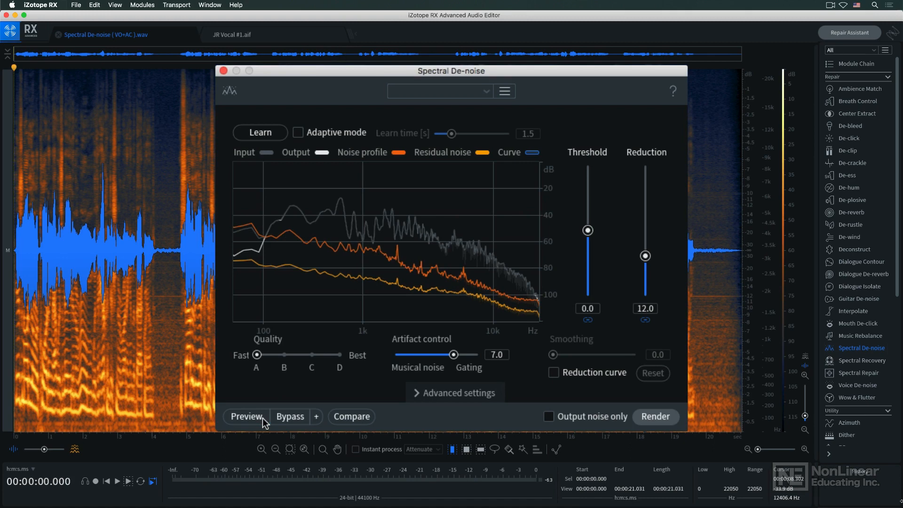
Set the Spectral De-noise threshold to 3.0 and reduction to 18.0, and preview the result.
left_click_drag(588, 230, 588, 199)
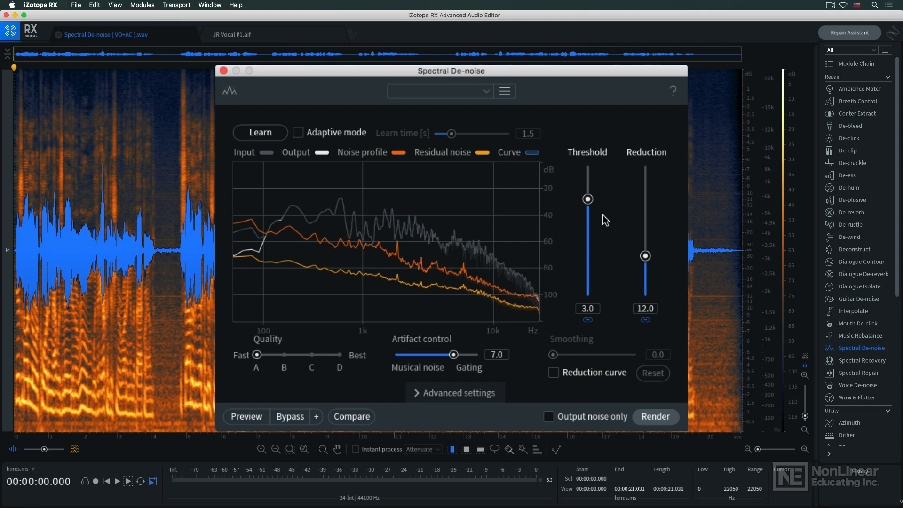
left_click_drag(645, 256, 645, 238)
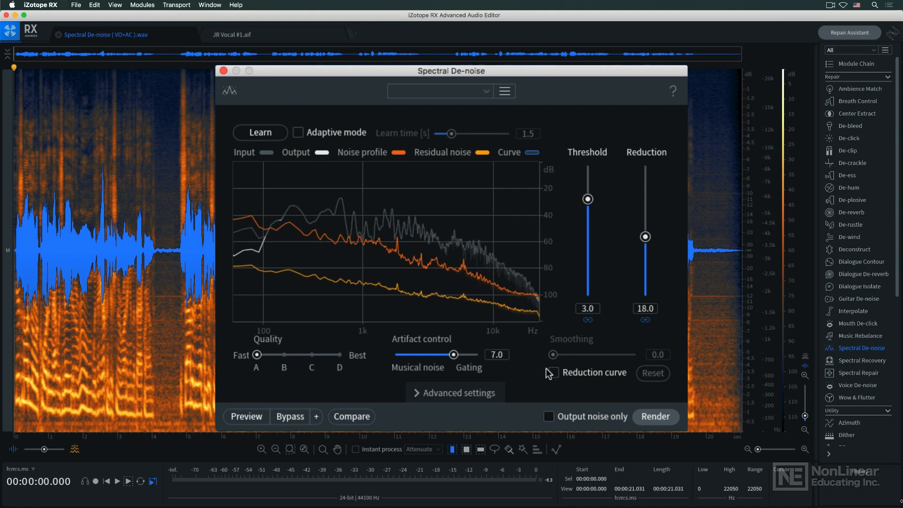
left_click(265, 418)
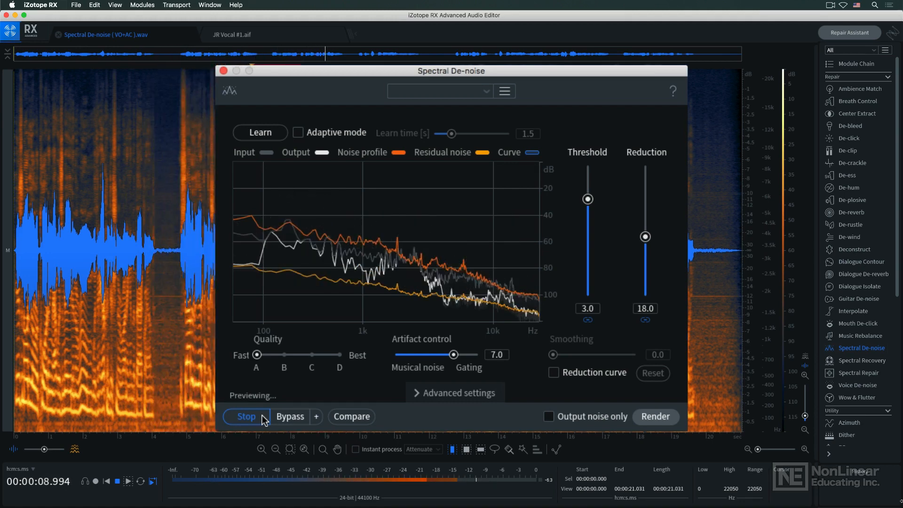
left_click(263, 416)
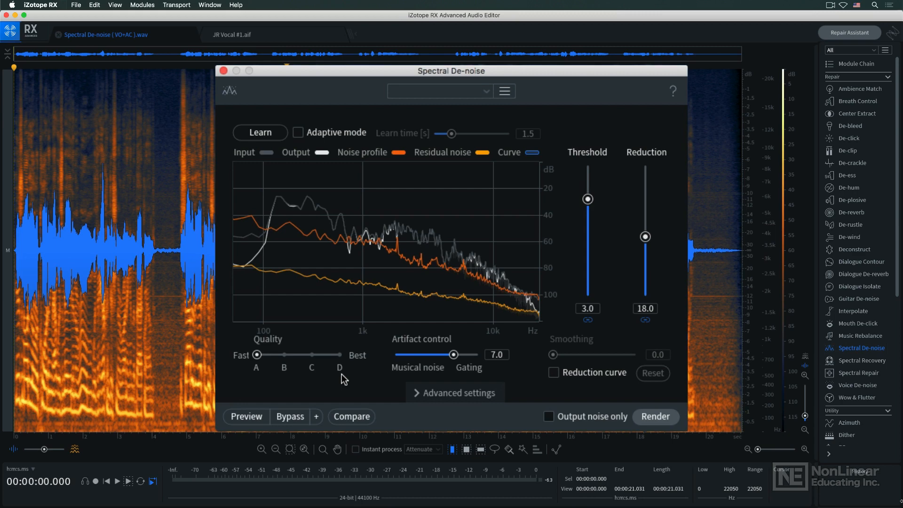
Set the quality to D (Best), try artifact control at 3.0 before restoring 7.0, and preview the result.
left_click(339, 355)
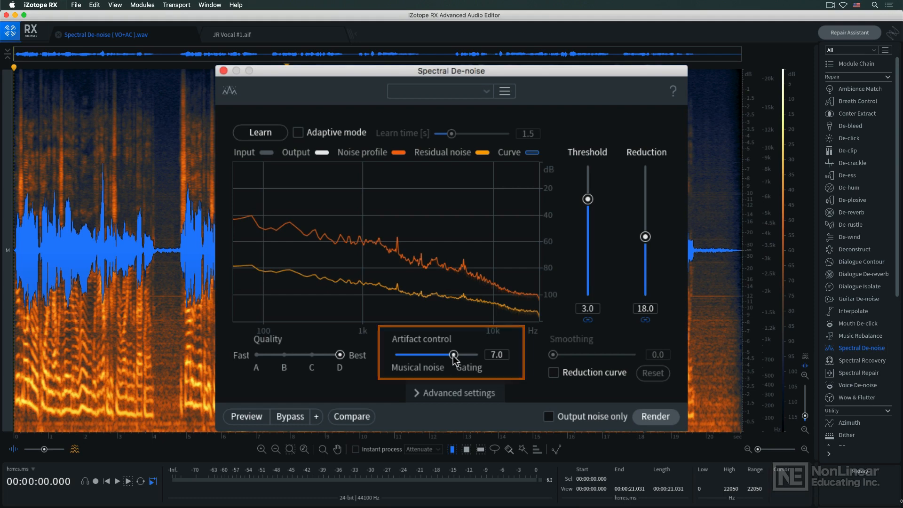
left_click_drag(453, 355, 420, 368)
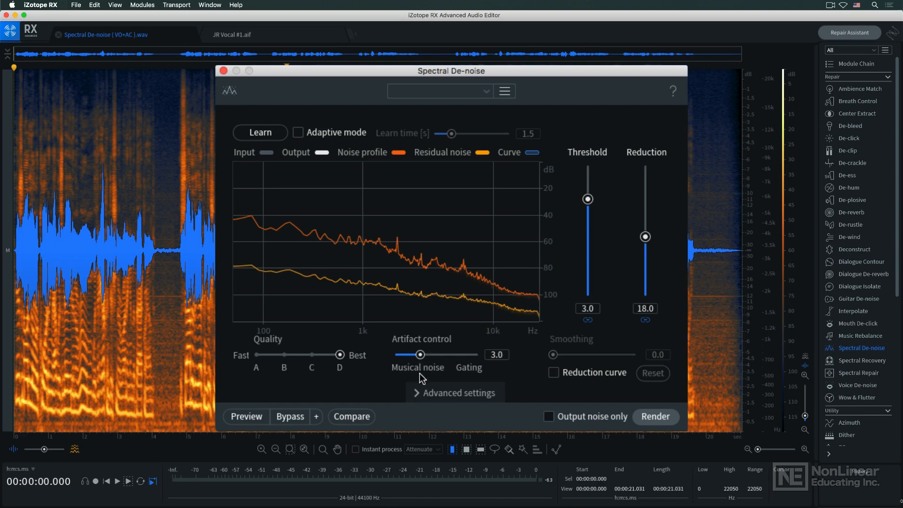
double_click(421, 356)
left_click(263, 417)
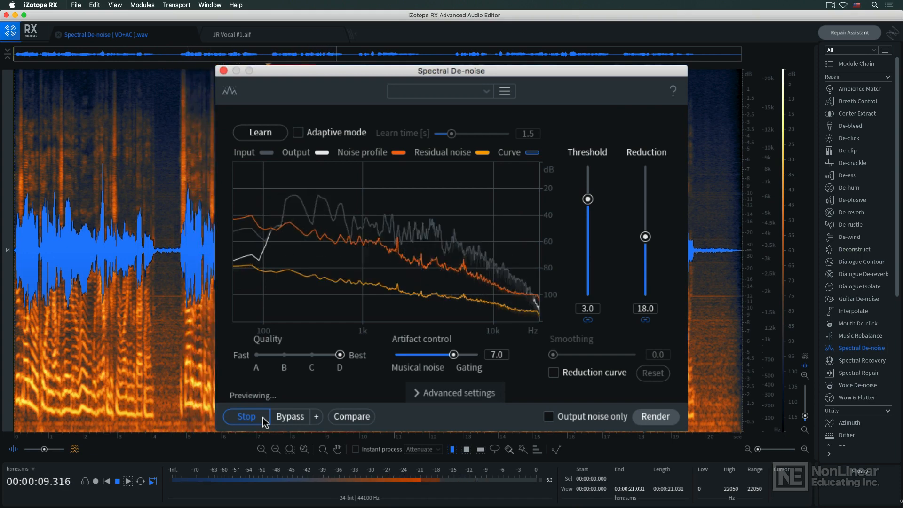
left_click(264, 417)
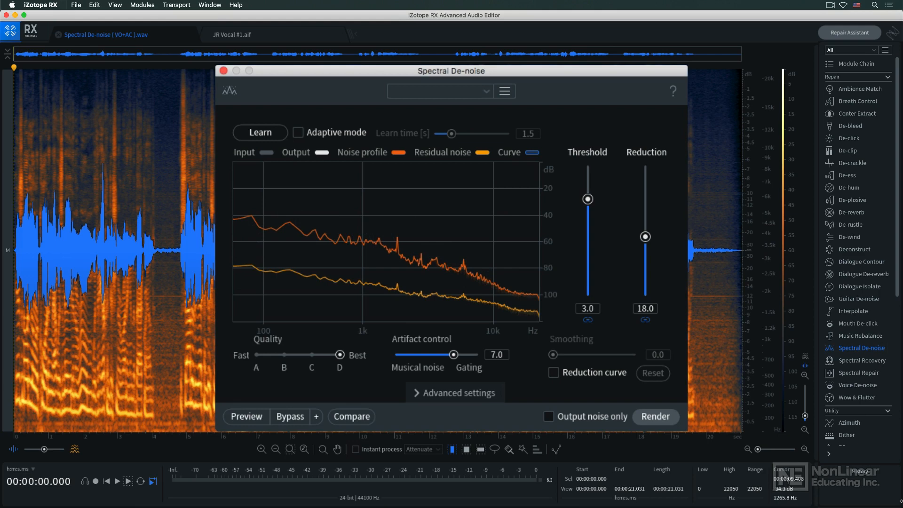
Examine the advanced algorithm settings and FFT size options, comparing quality A with D and returning to D.
left_click(459, 393)
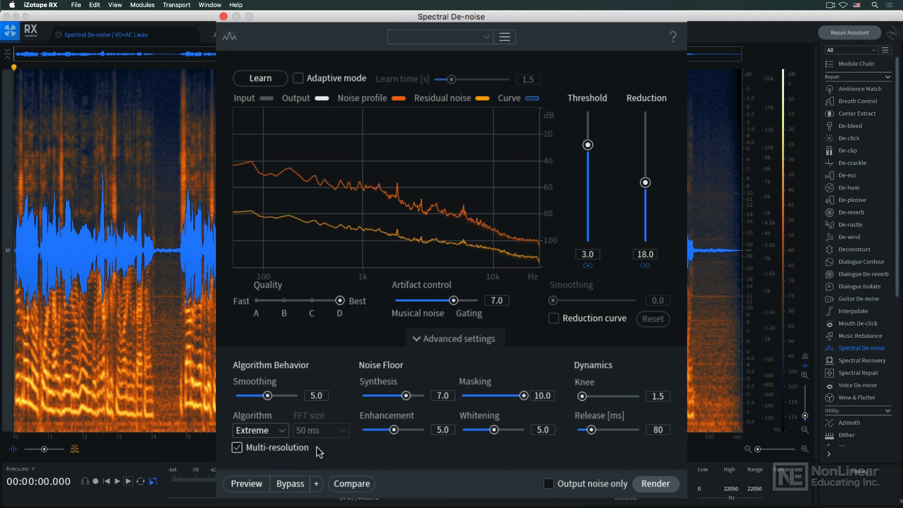
left_click(280, 431)
left_click(278, 432)
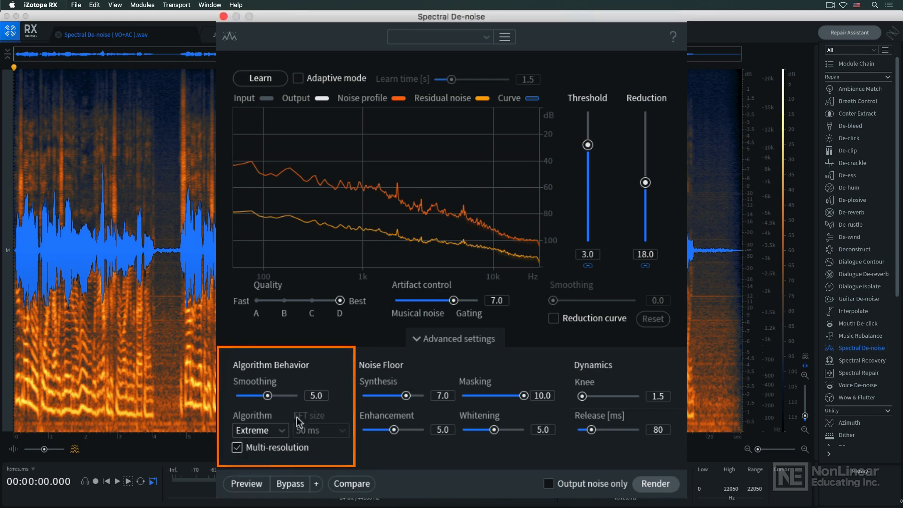
left_click_drag(340, 300, 269, 316)
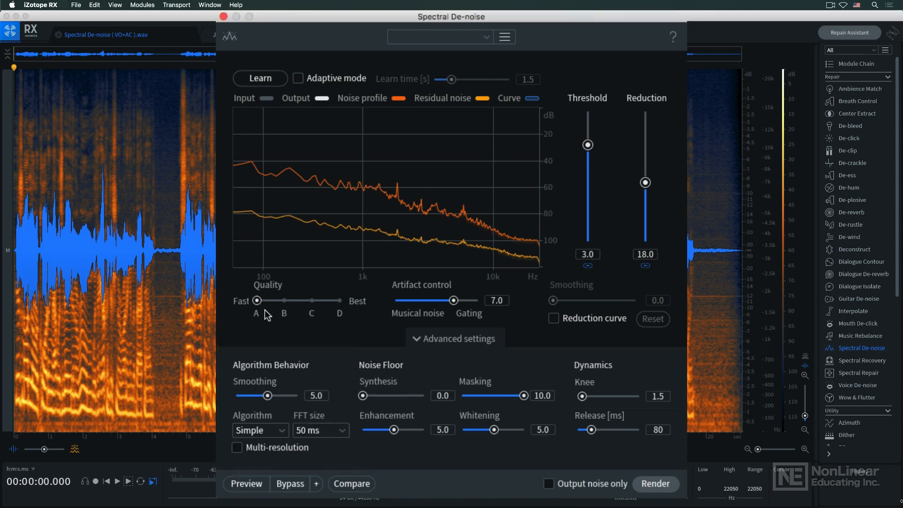
left_click(344, 429)
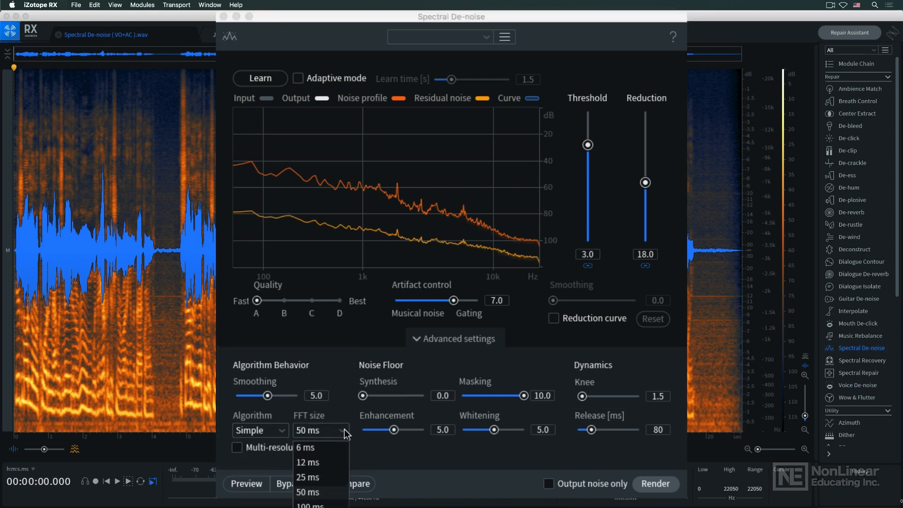
left_click(360, 460)
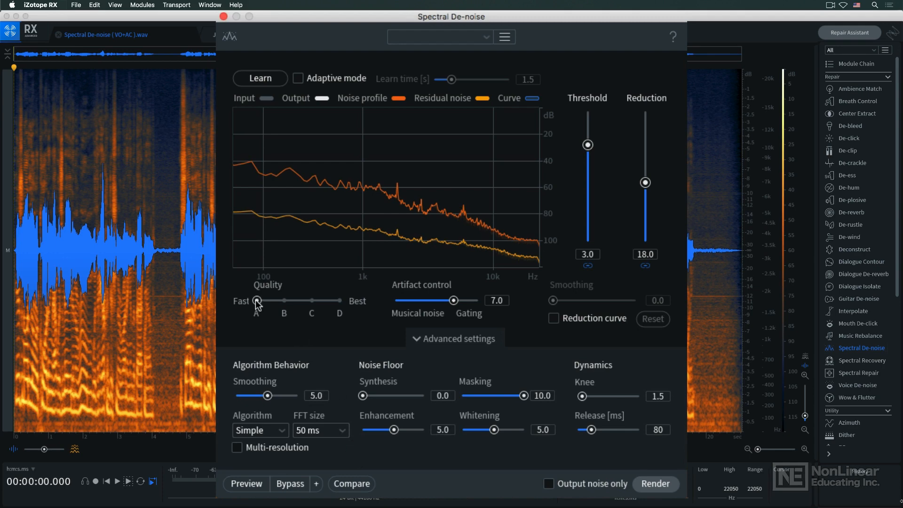
left_click_drag(257, 300, 341, 300)
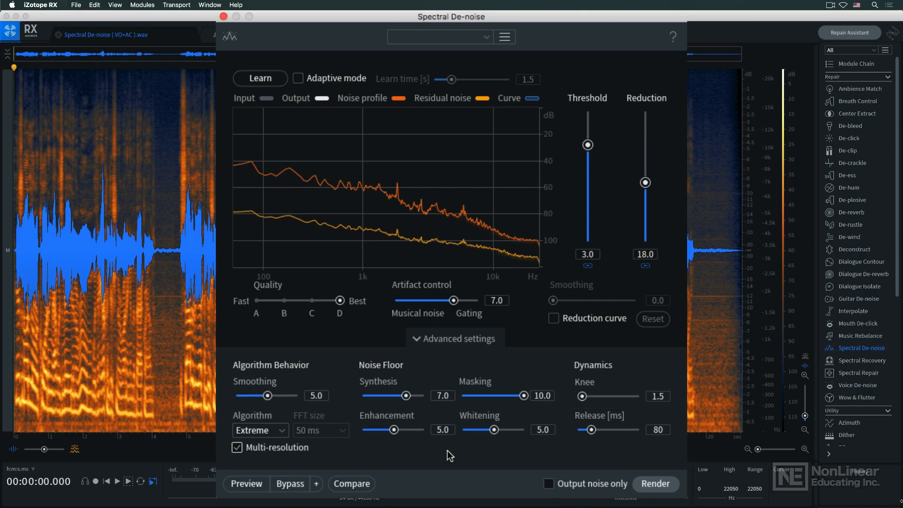
left_click(459, 339)
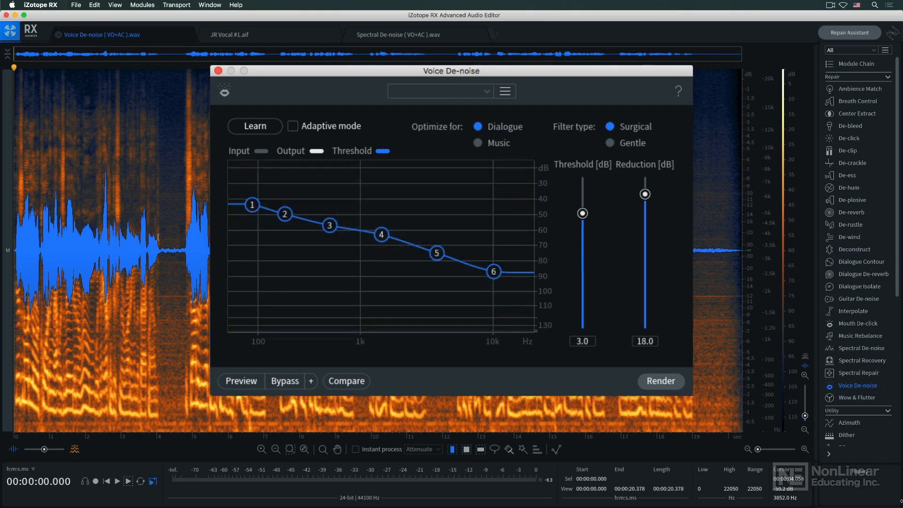
Learn the Voice De-noise profile from the noise-only gap between the first two phrases, and compare the original with the processed preview.
left_click_drag(156, 235, 183, 236)
left_click(270, 128)
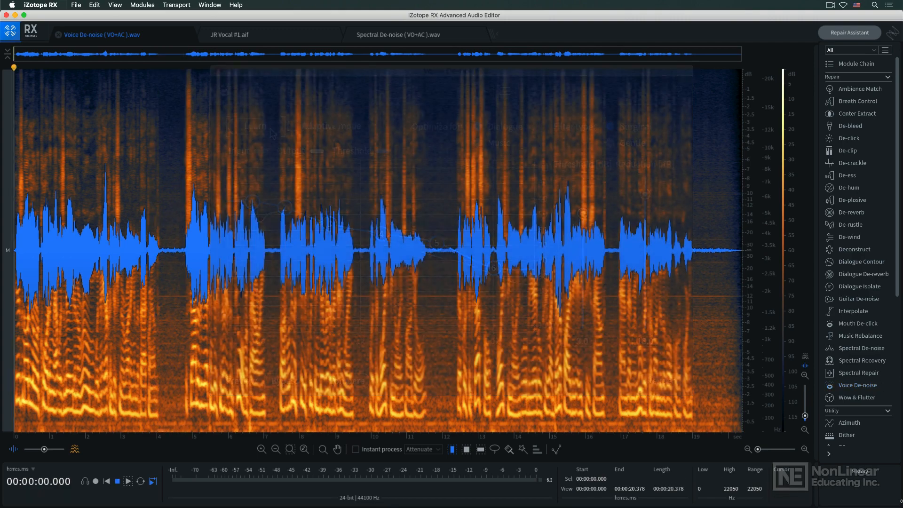
key("space")
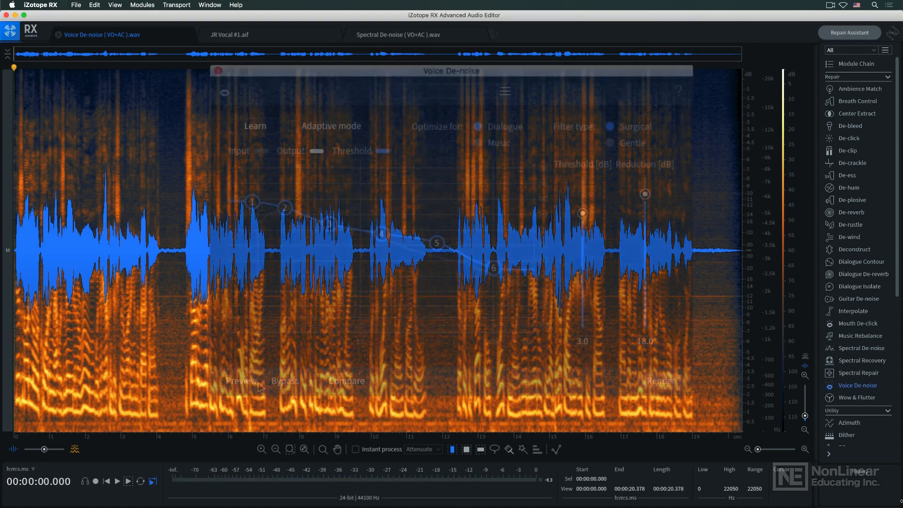
left_click(258, 382)
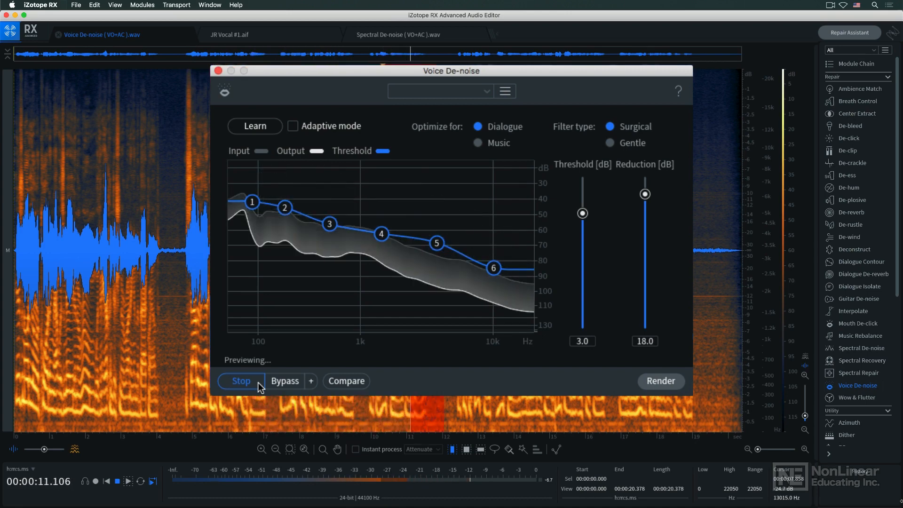
left_click(258, 382)
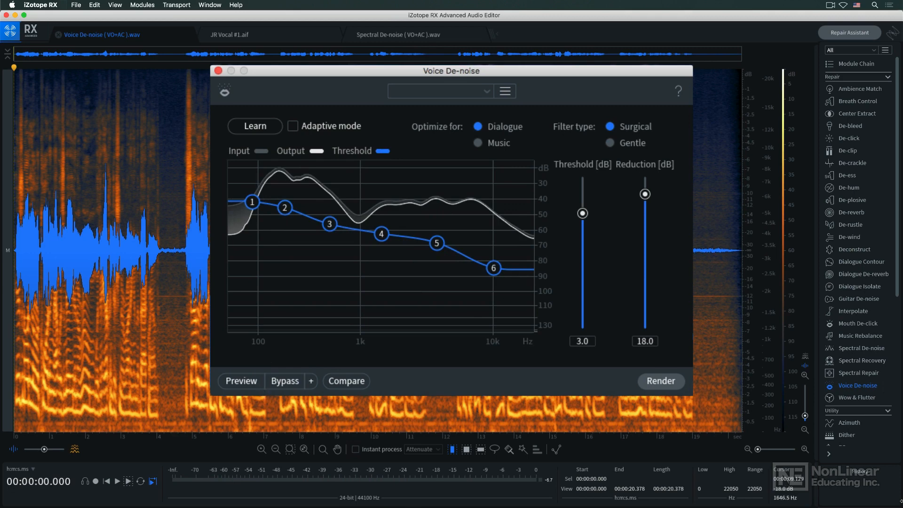